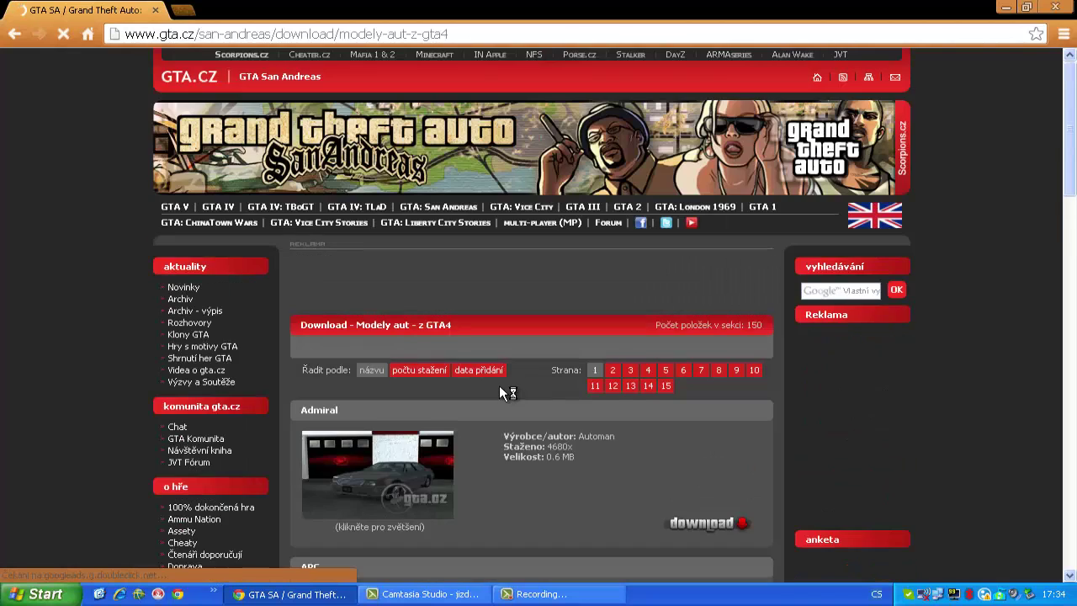
# Leave the GTA4 models section and open the Ferrari section from the list of car makes.
pyautogui.scroll(-2, 498, 386)
pyautogui.scroll(-4, 422, 377)
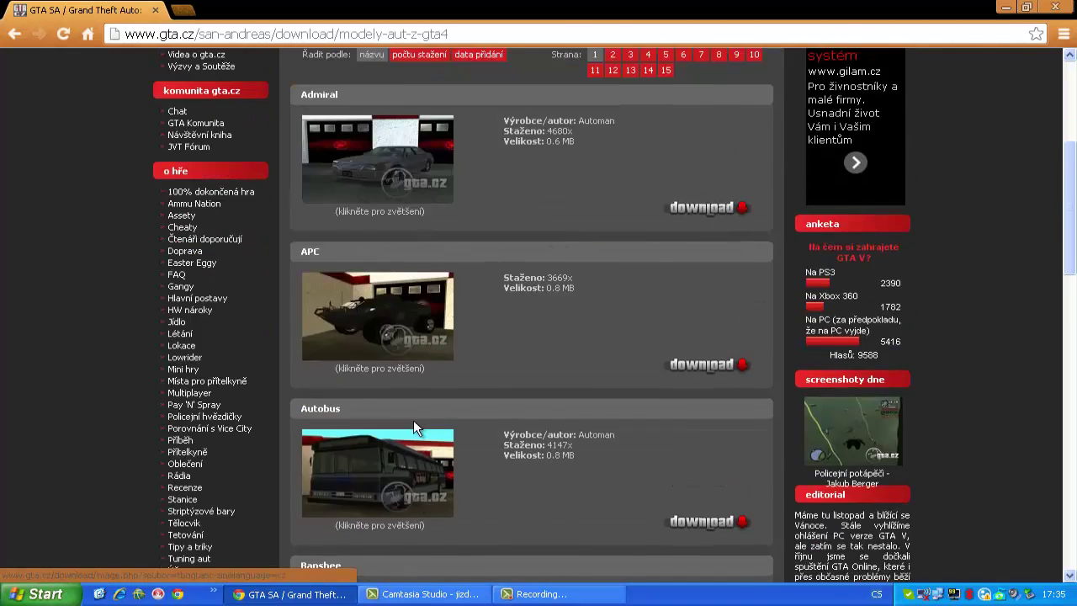
pyautogui.click(14, 34)
pyautogui.scroll(-5, 482, 357)
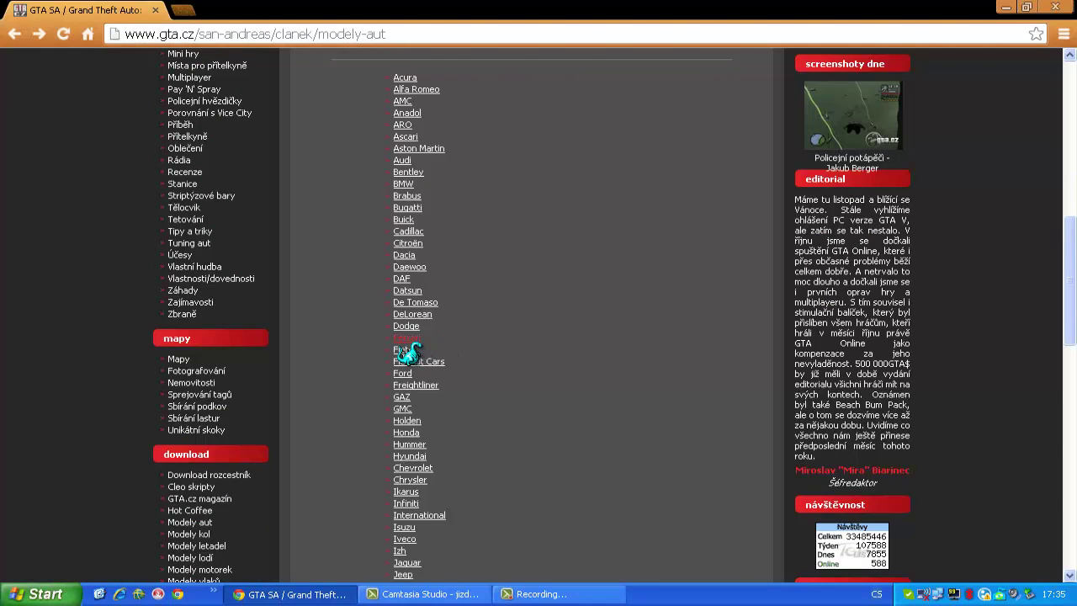
pyautogui.click(404, 338)
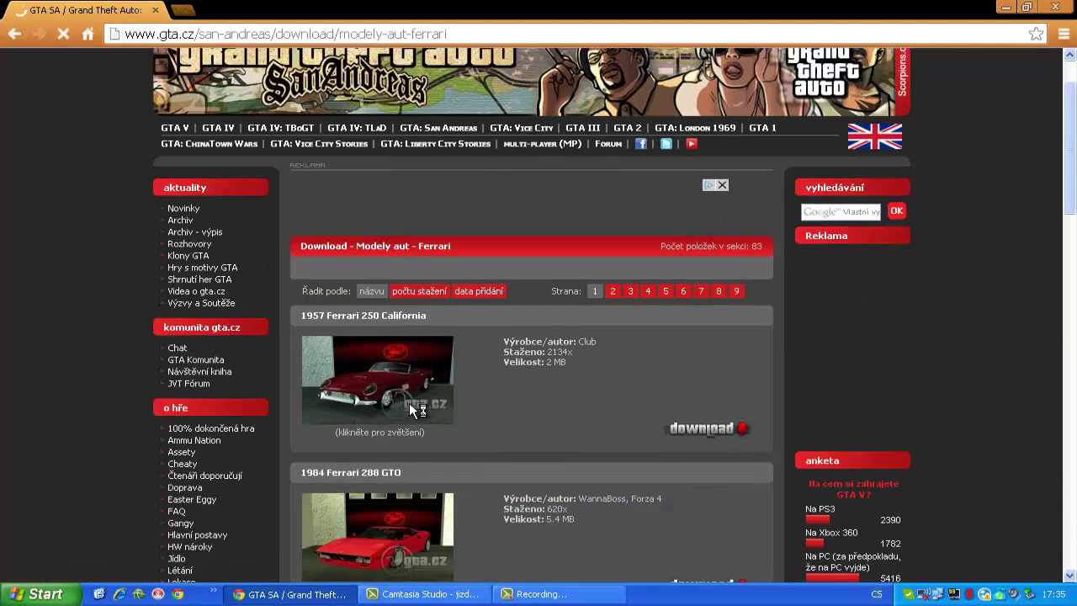
# Find the 2013 Ferrari F12 Berlinetta among the Ferrari models and download its archive.
pyautogui.scroll(-4, 409, 402)
pyautogui.scroll(-2, 446, 353)
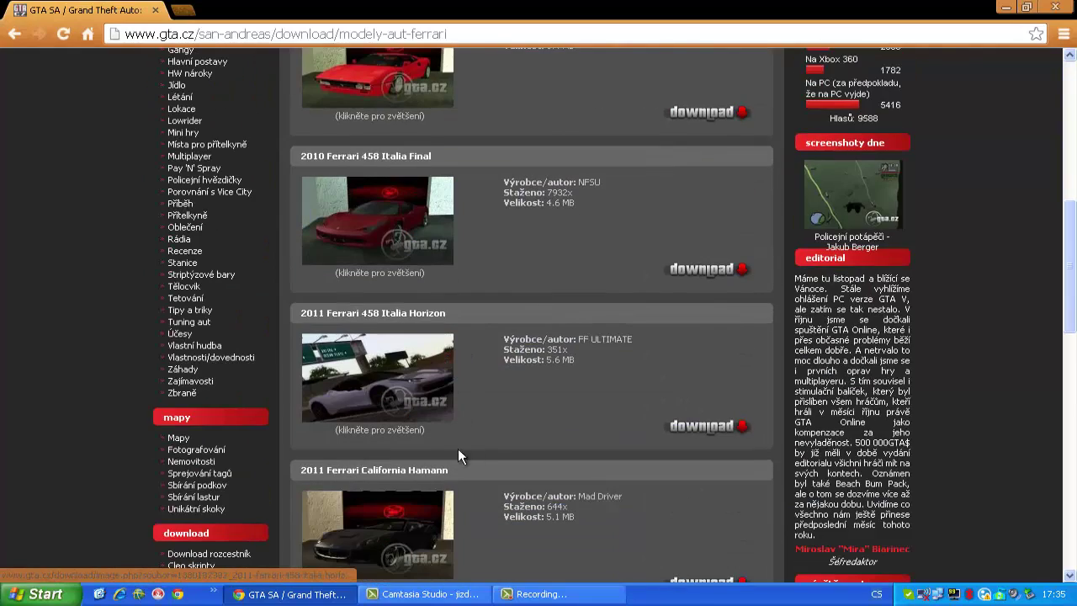
pyautogui.scroll(-7, 442, 441)
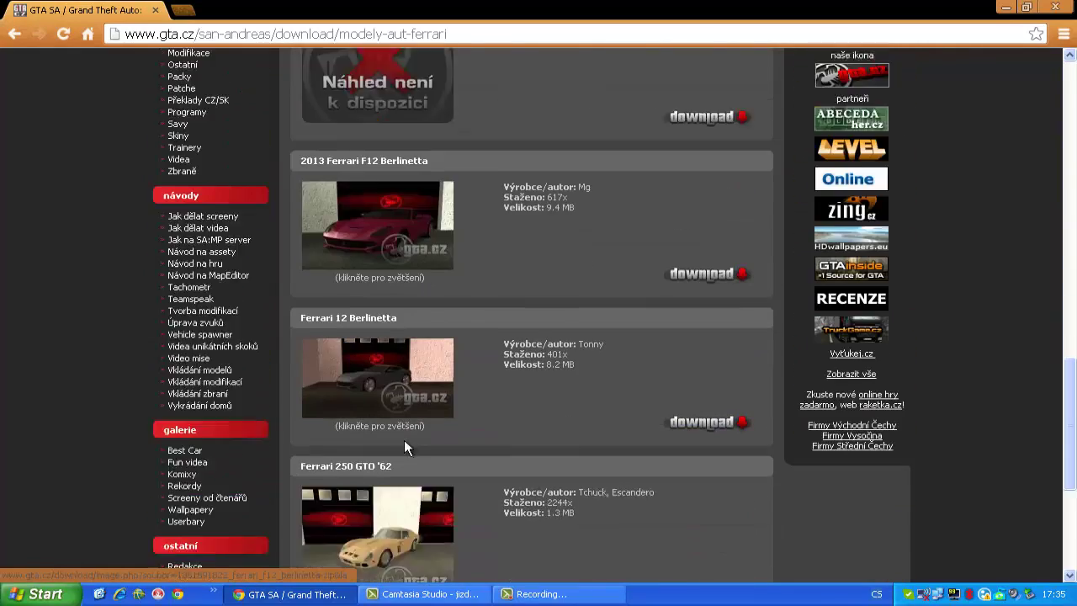
pyautogui.scroll(-4, 404, 441)
pyautogui.scroll(7, 425, 505)
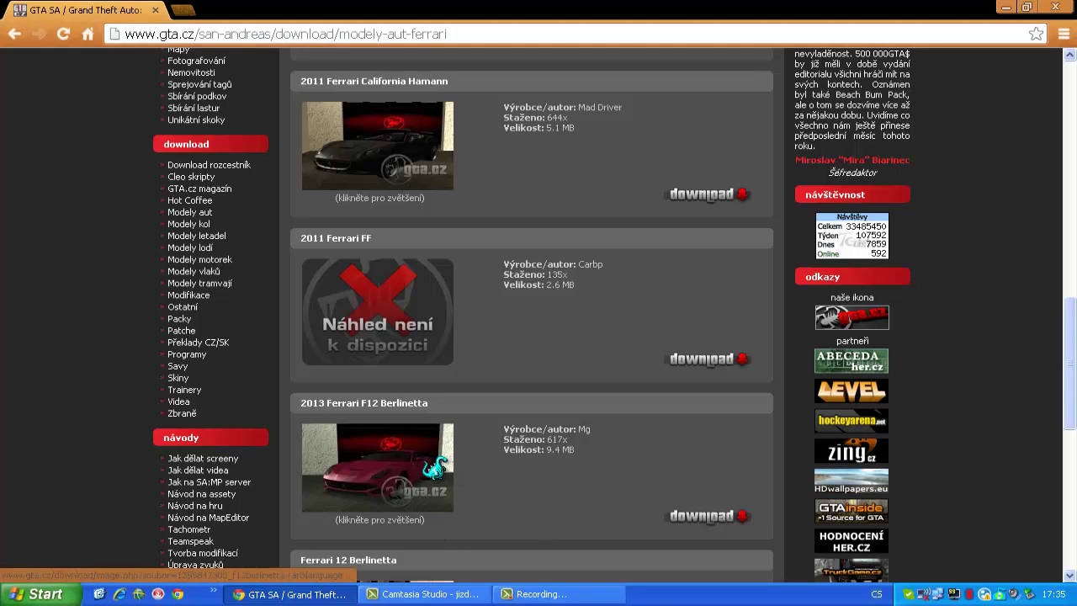
pyautogui.click(705, 516)
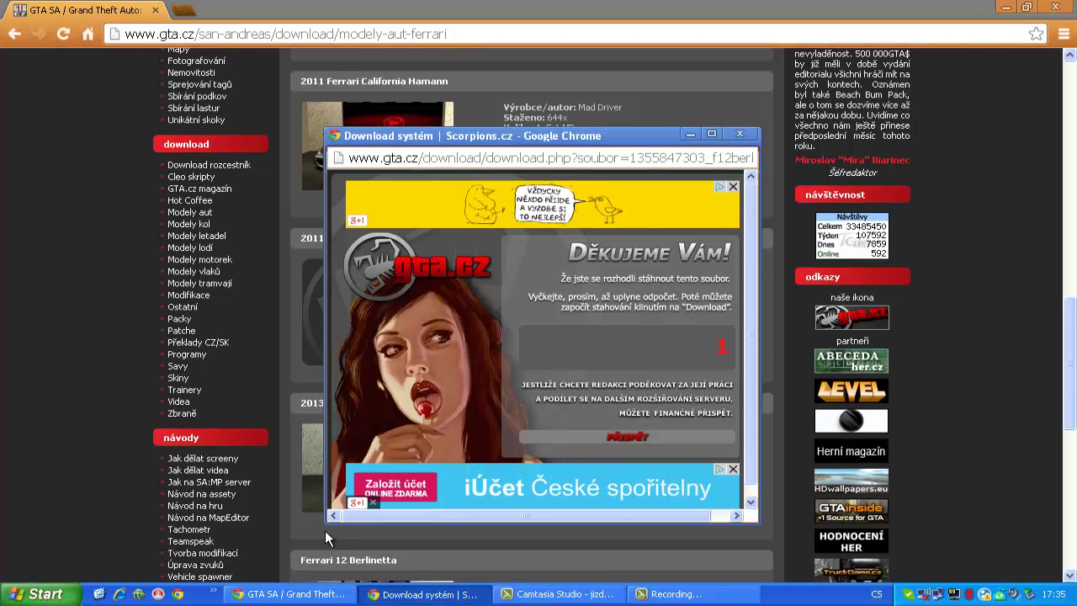
pyautogui.click(665, 350)
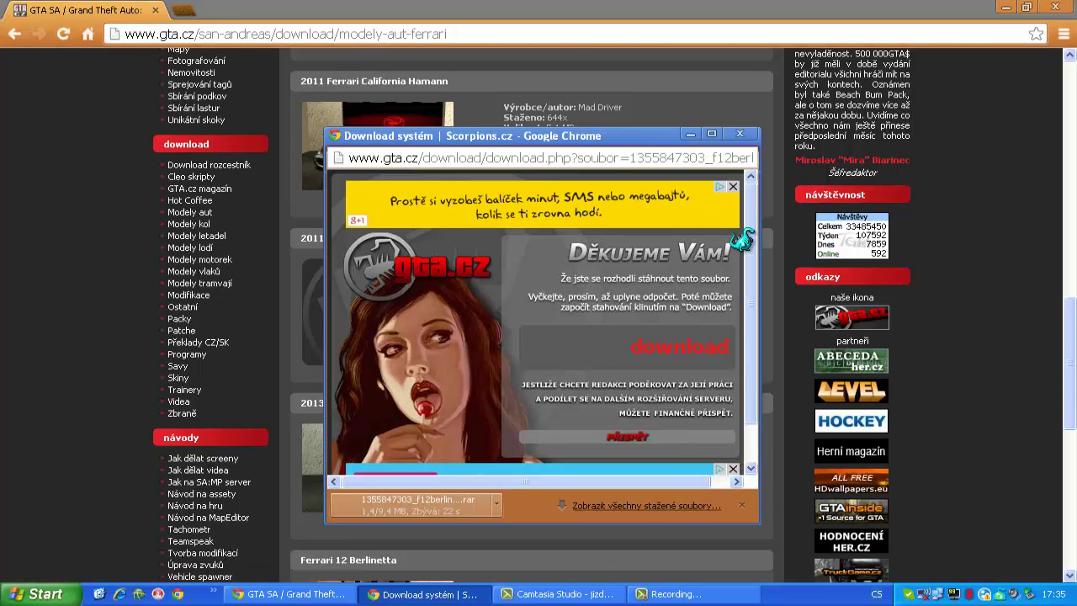
# Minimize the browser windows and open the GTA San Andreas folder inside GTA-San Andreas on the ADATA CH94 (H:) drive.
pyautogui.click(689, 136)
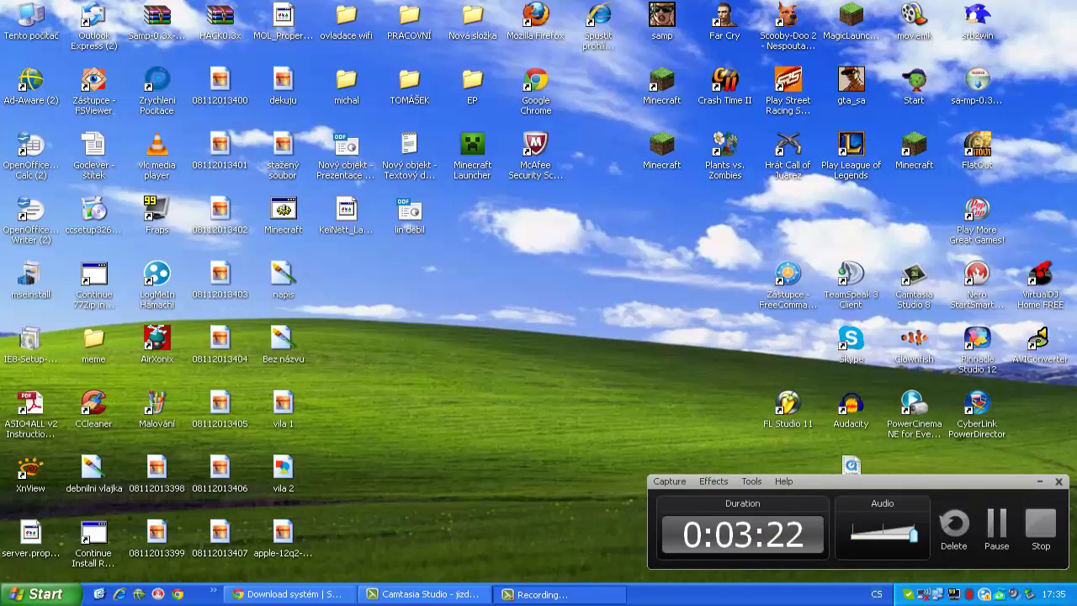
pyautogui.click(586, 593)
pyautogui.click(284, 594)
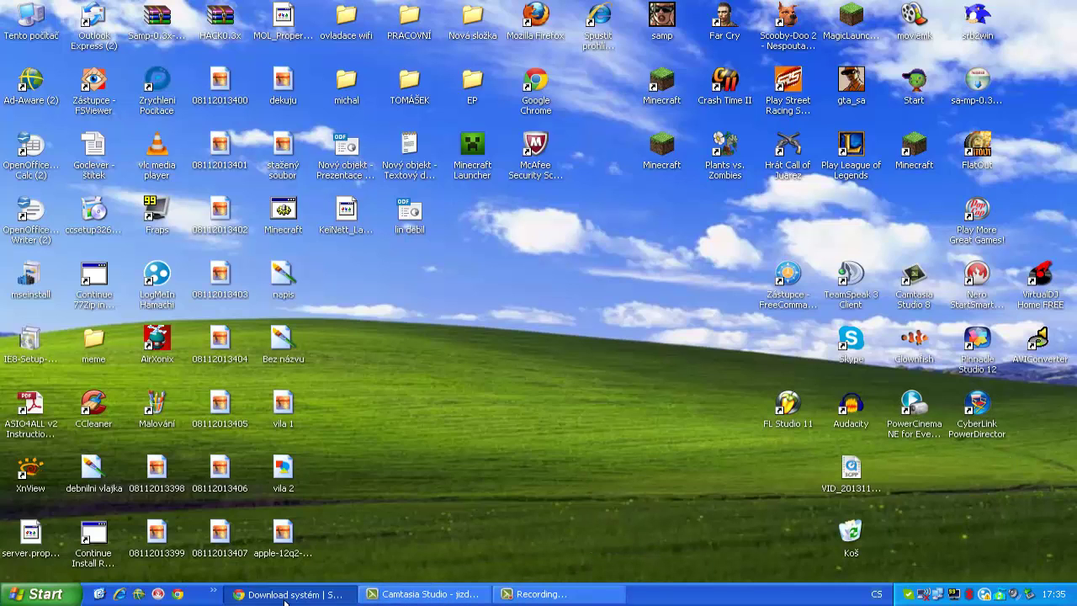
pyautogui.click(285, 594)
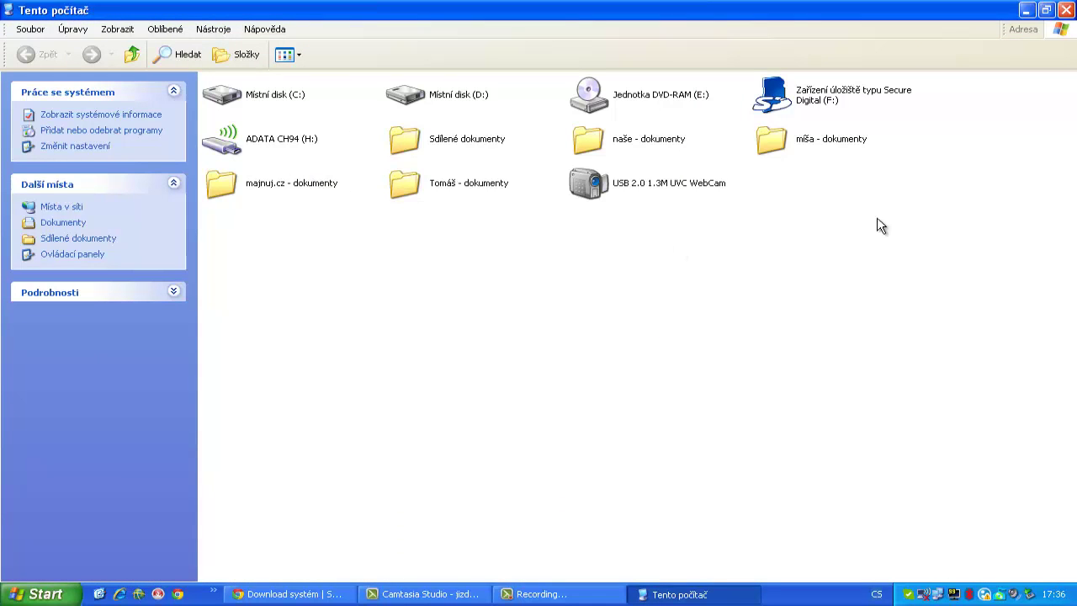
pyautogui.doubleClick(243, 142)
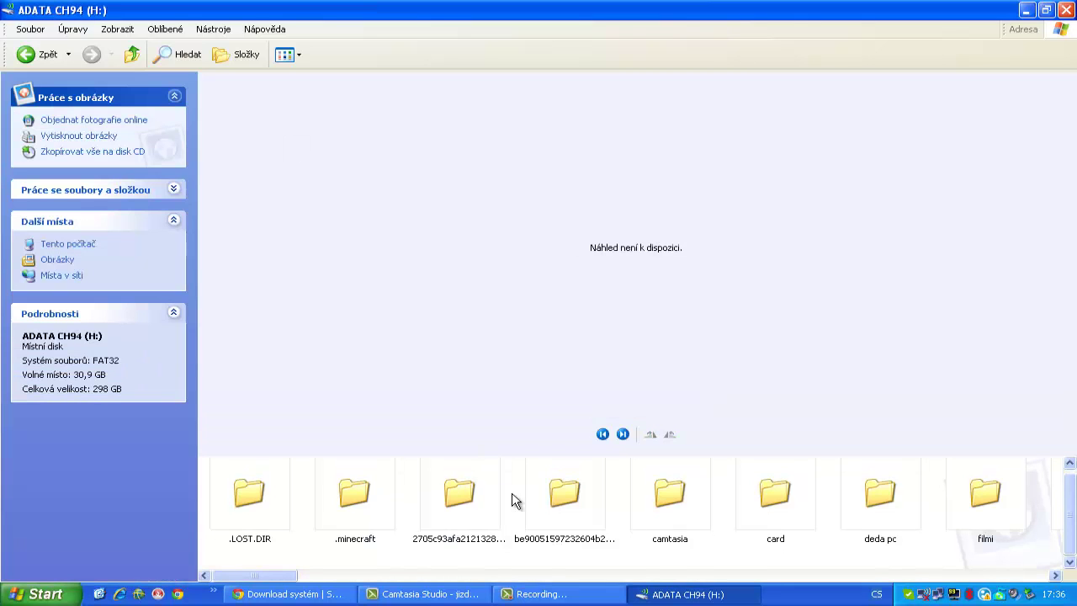
pyautogui.moveTo(255, 575); pyautogui.dragTo(356, 579)
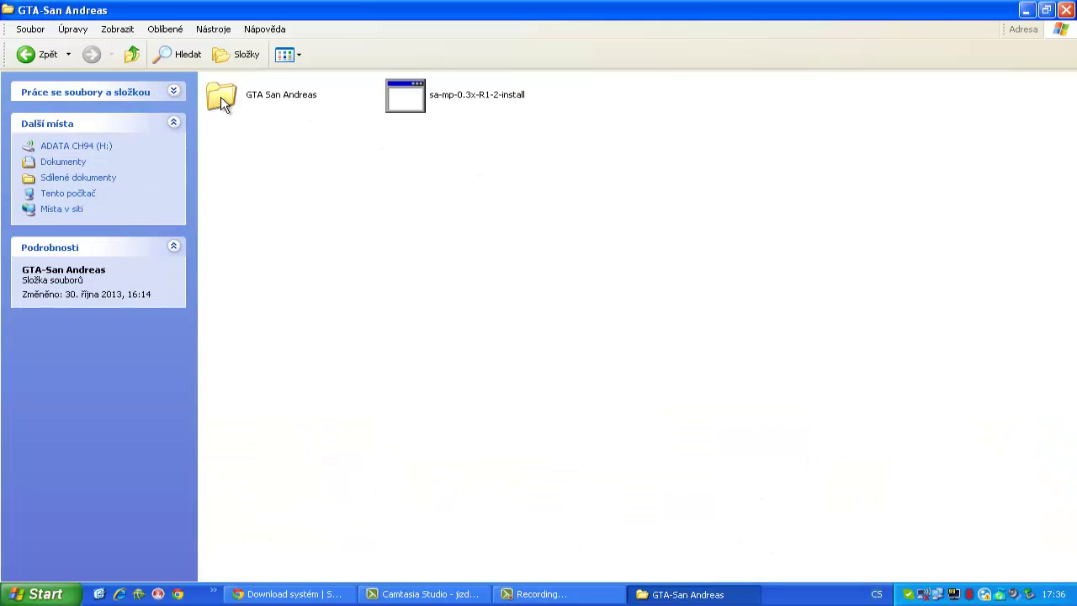
pyautogui.doubleClick(249, 95)
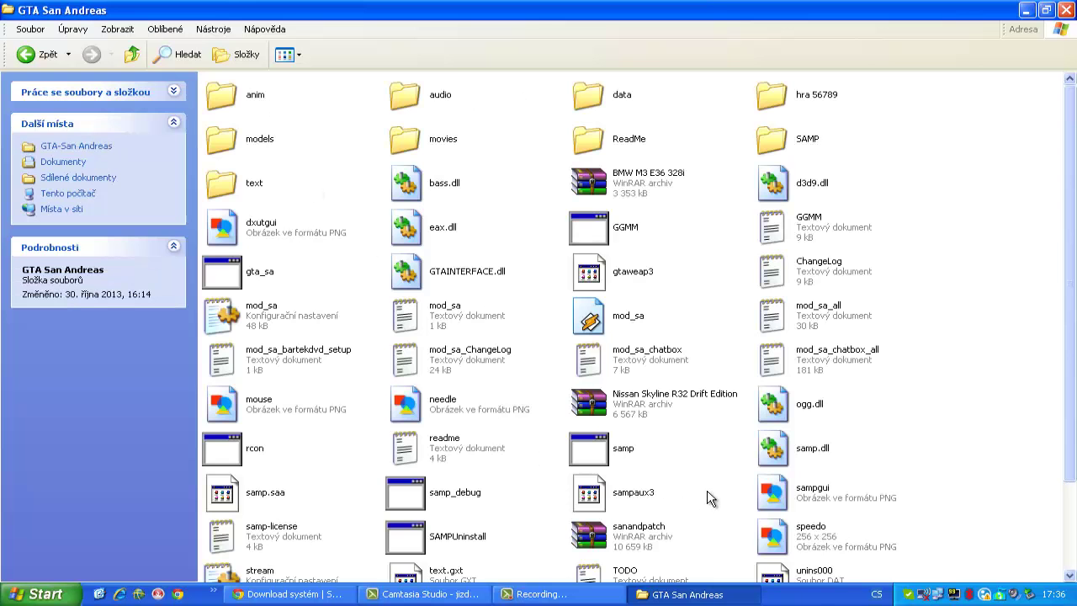
# Launch the GGMM application from the game folder and bring the download window back into view.
pyautogui.scroll(-3, 710, 499)
pyautogui.scroll(3, 483, 505)
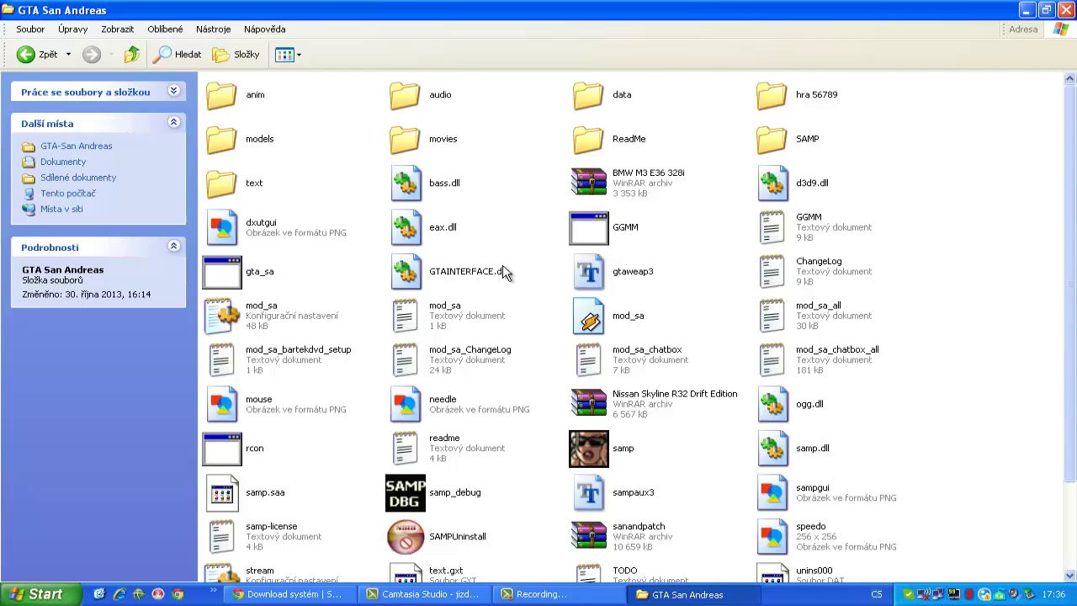
pyautogui.scroll(-3, 343, 337)
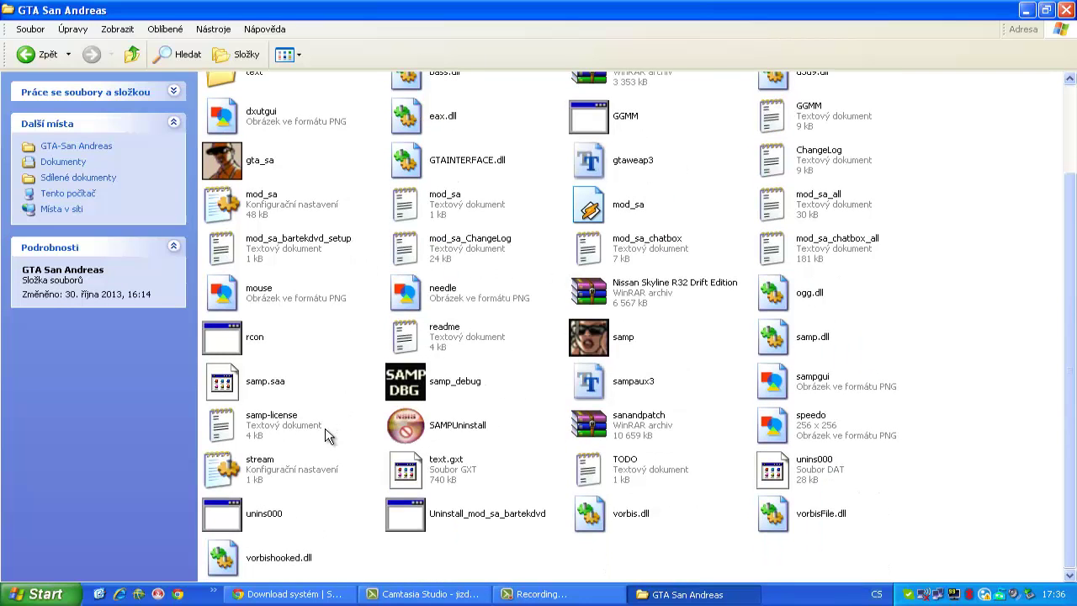
pyautogui.scroll(3, 328, 435)
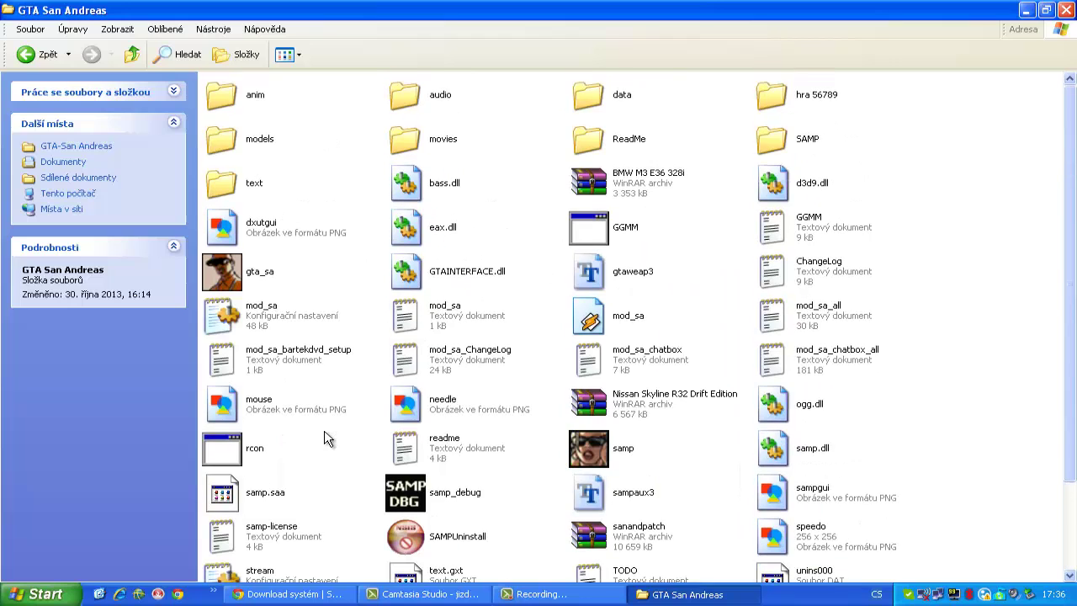
pyautogui.click(583, 234)
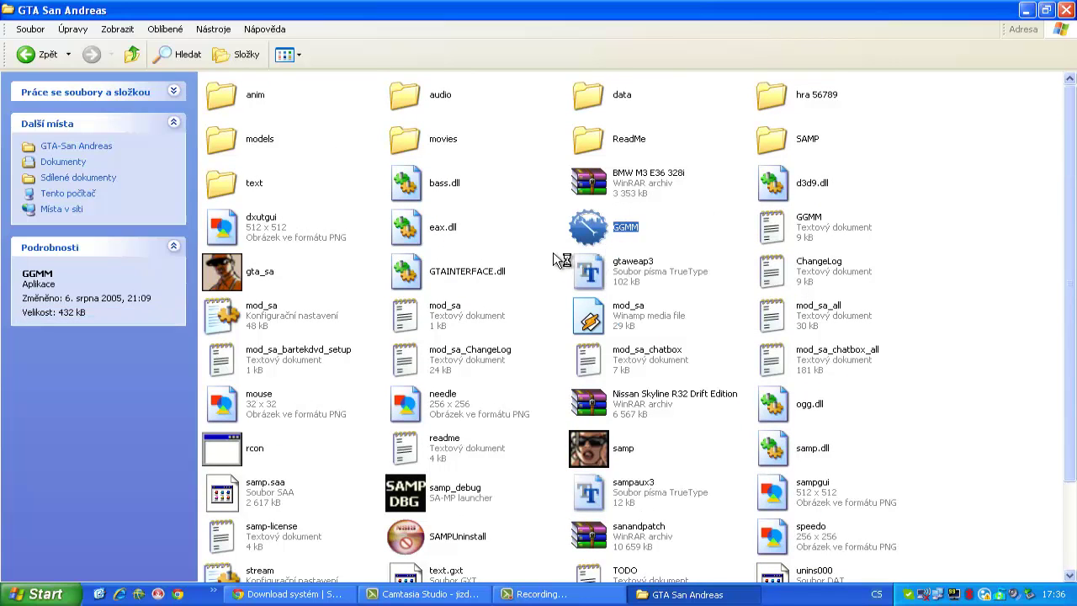
pyautogui.click(335, 595)
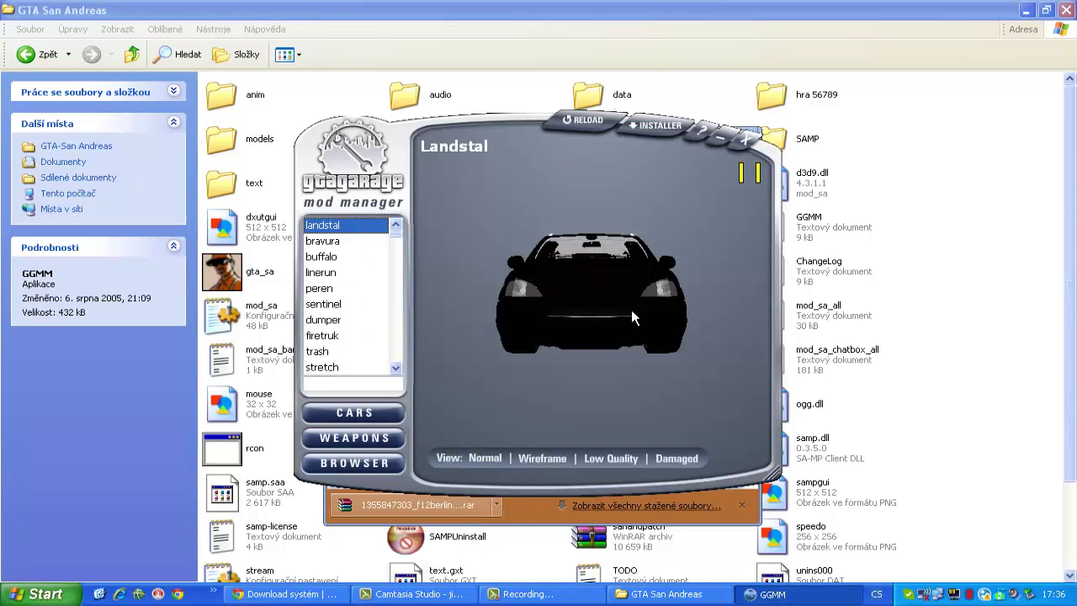
# Examine the landstal and bravura models in the mod manager by rotating their 3D previews.
pyautogui.moveTo(631, 310); pyautogui.dragTo(441, 262)
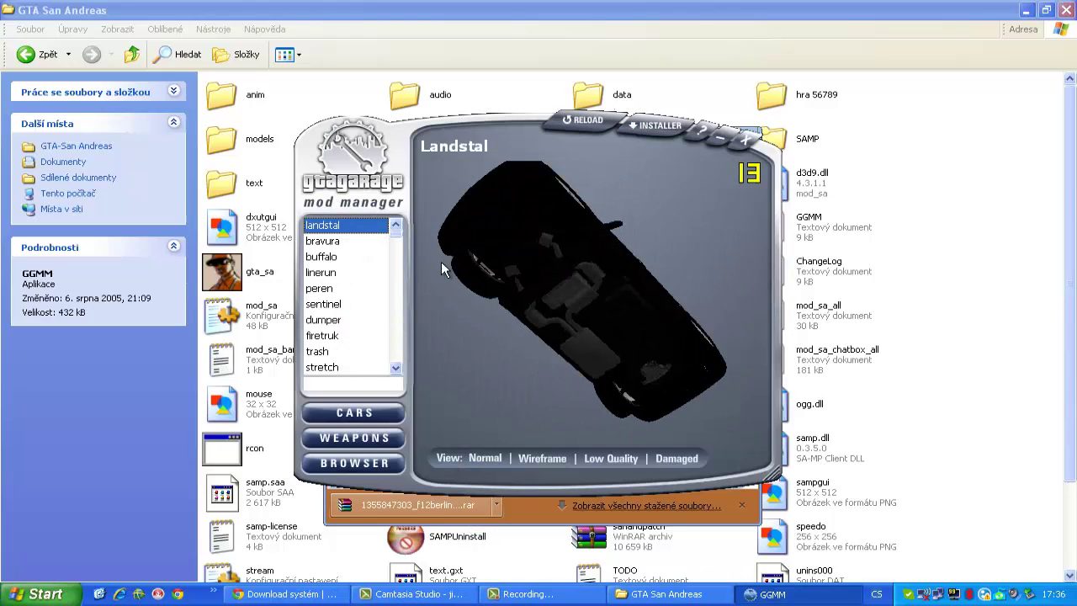
pyautogui.click(343, 244)
pyautogui.moveTo(522, 287); pyautogui.dragTo(664, 51)
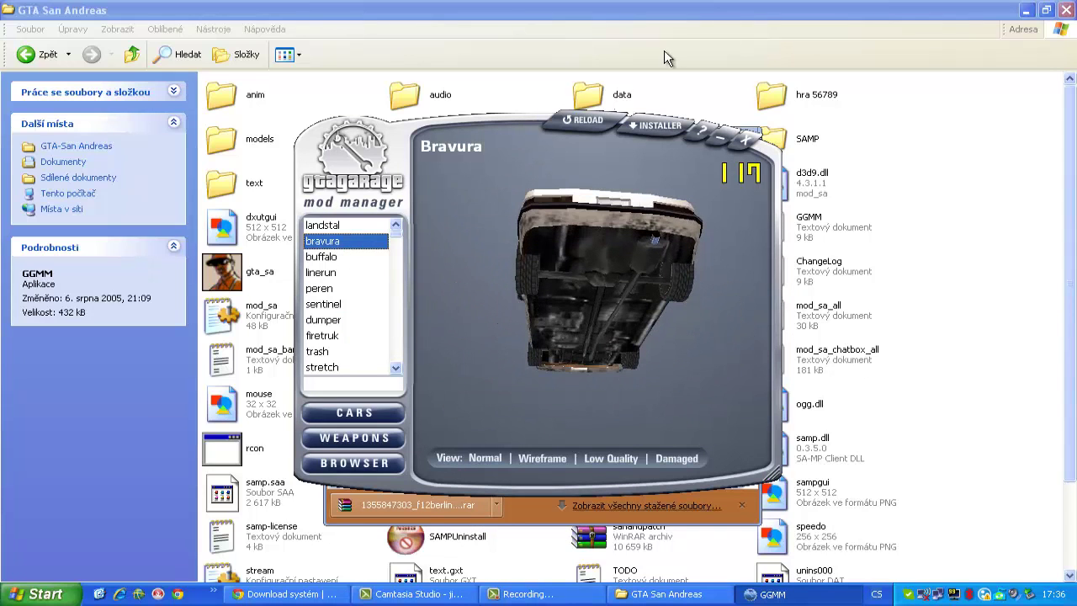
pyautogui.click(723, 140)
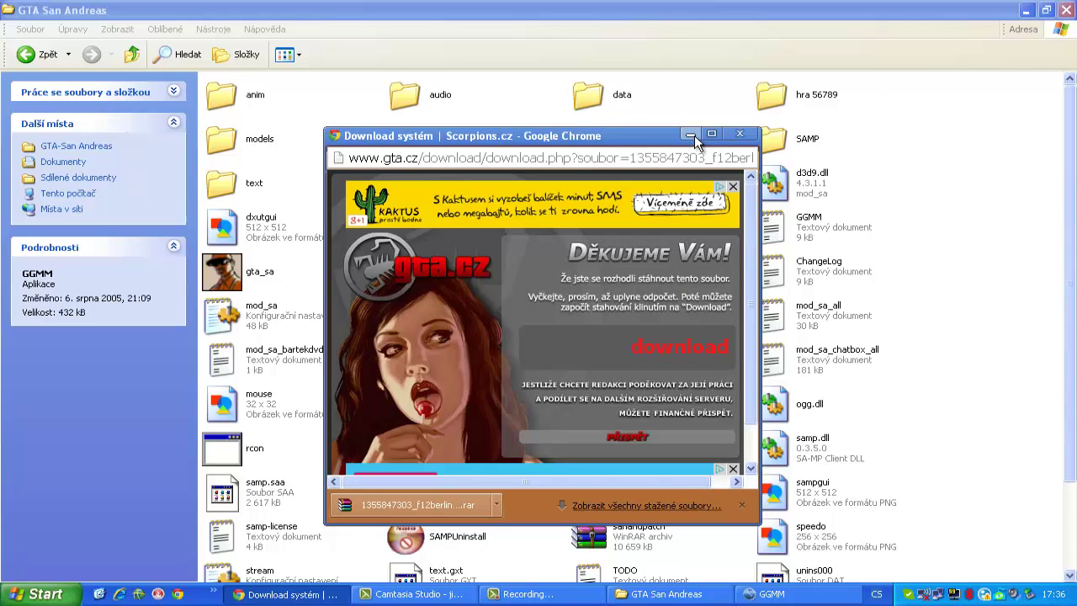
pyautogui.click(450, 507)
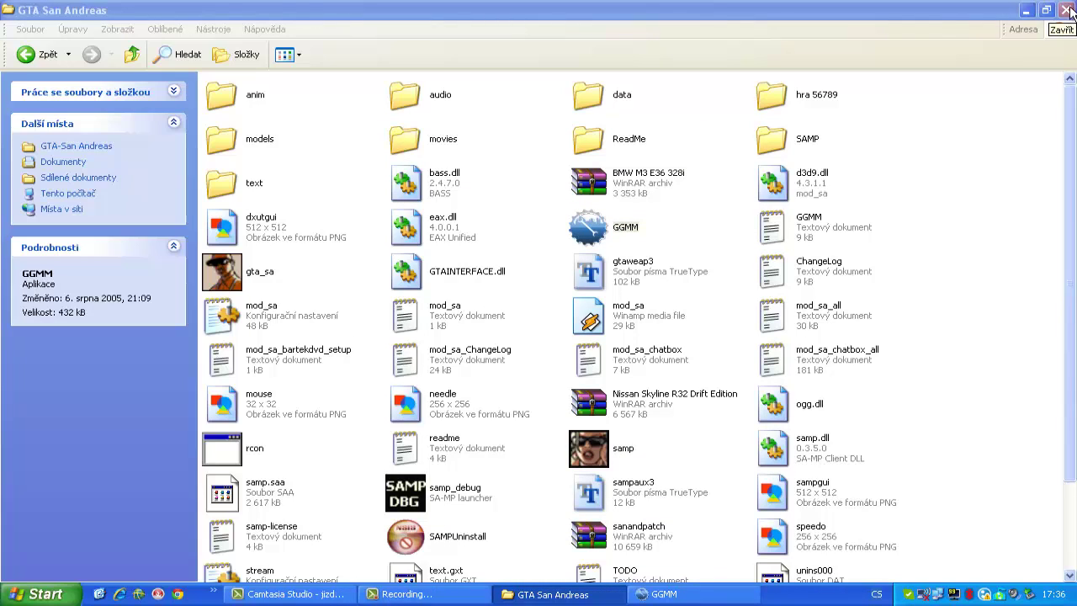
pyautogui.click(1065, 10)
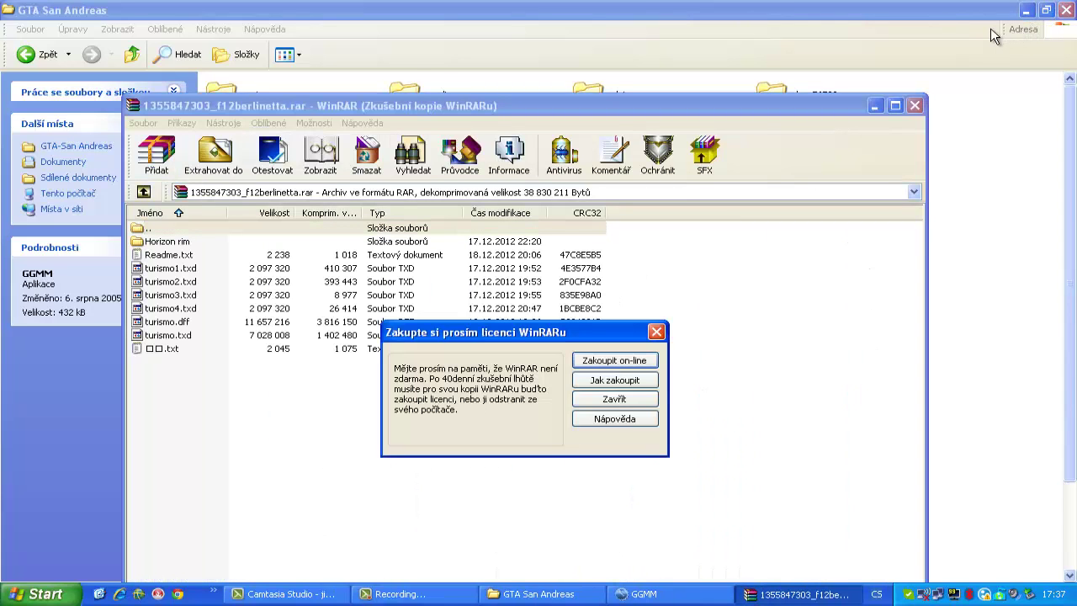
pyautogui.click(1025, 10)
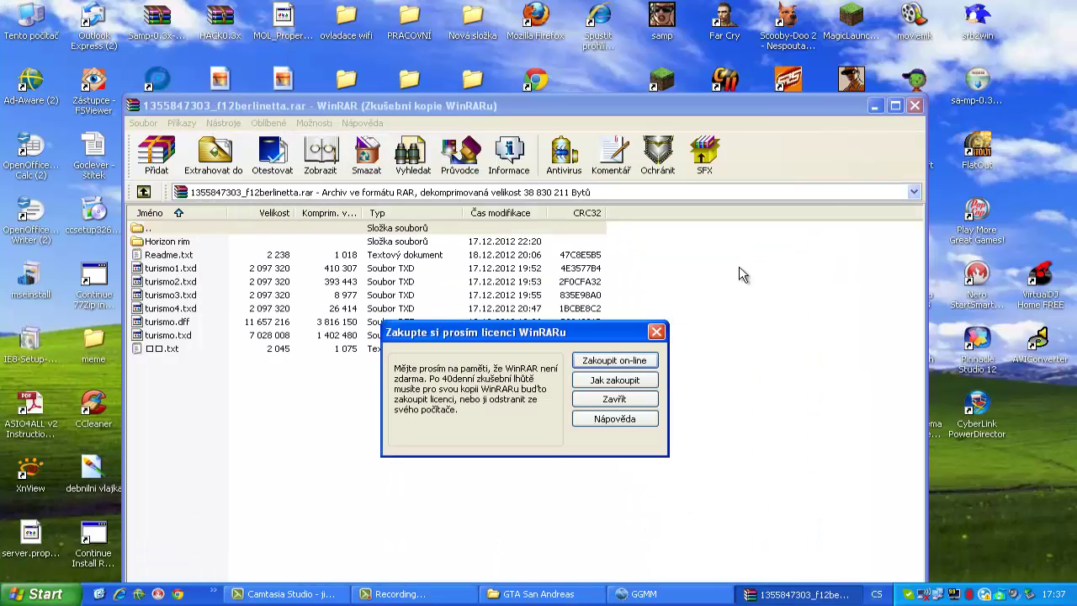
pyautogui.click(657, 331)
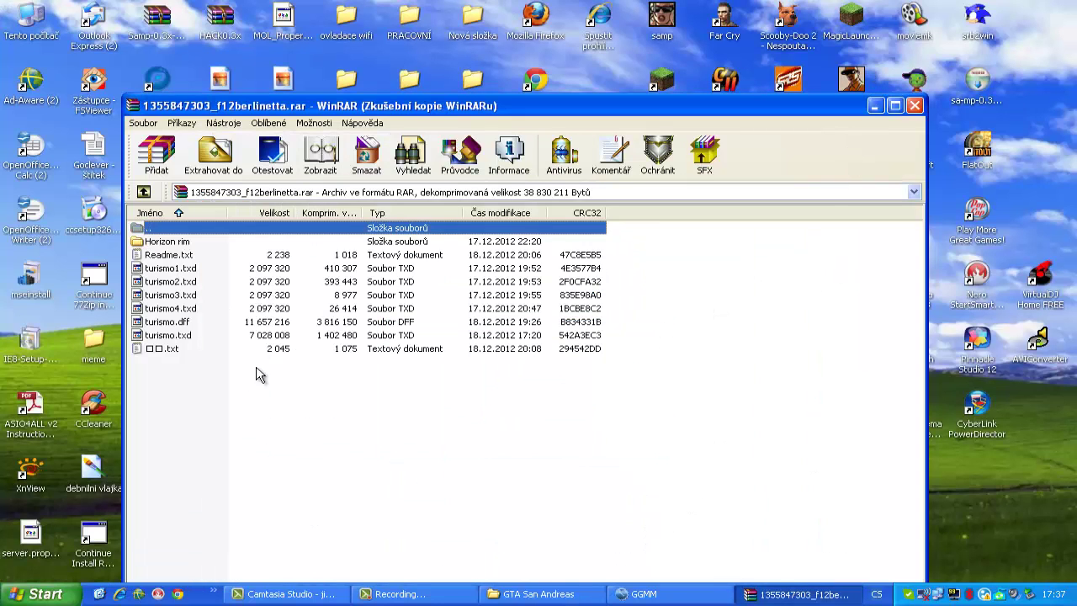
# Check the contents of the archive's Horizon rim folder and return to the archive's root.
pyautogui.click(380, 249)
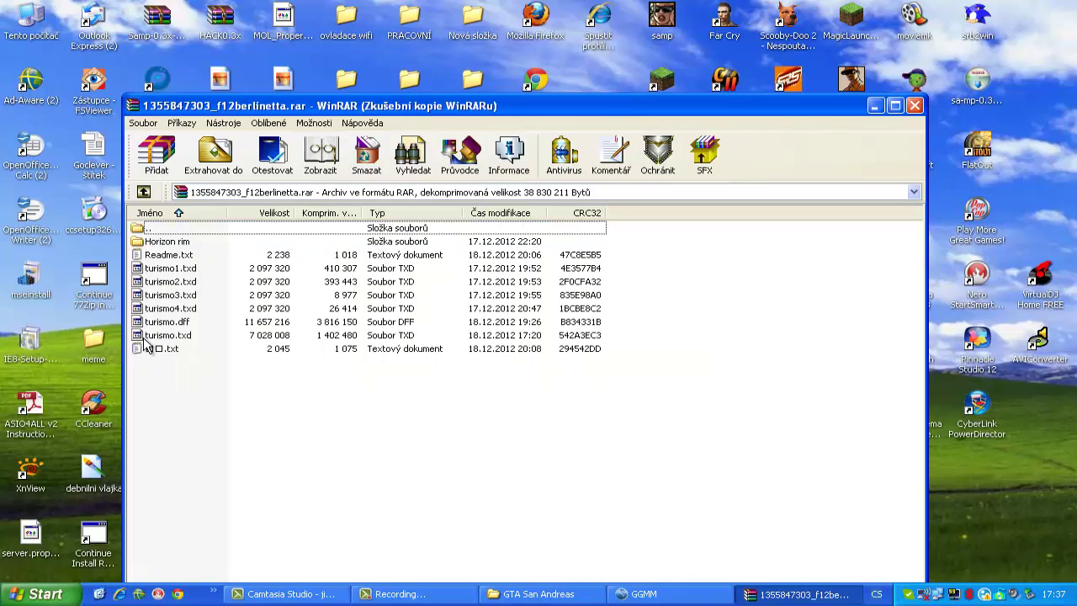
pyautogui.click(175, 246)
pyautogui.doubleClick(172, 244)
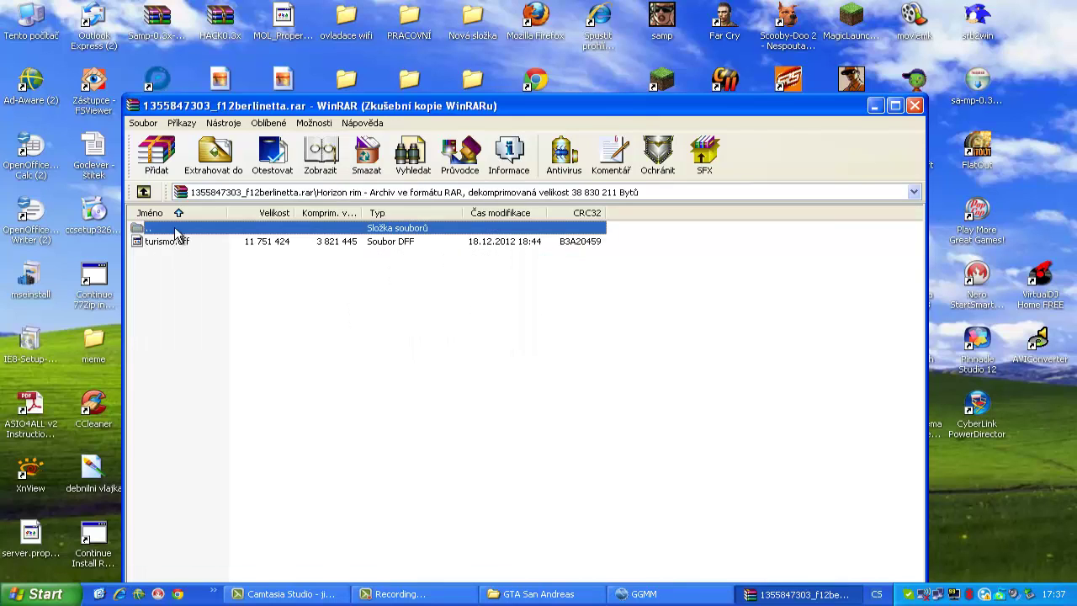
pyautogui.click(145, 192)
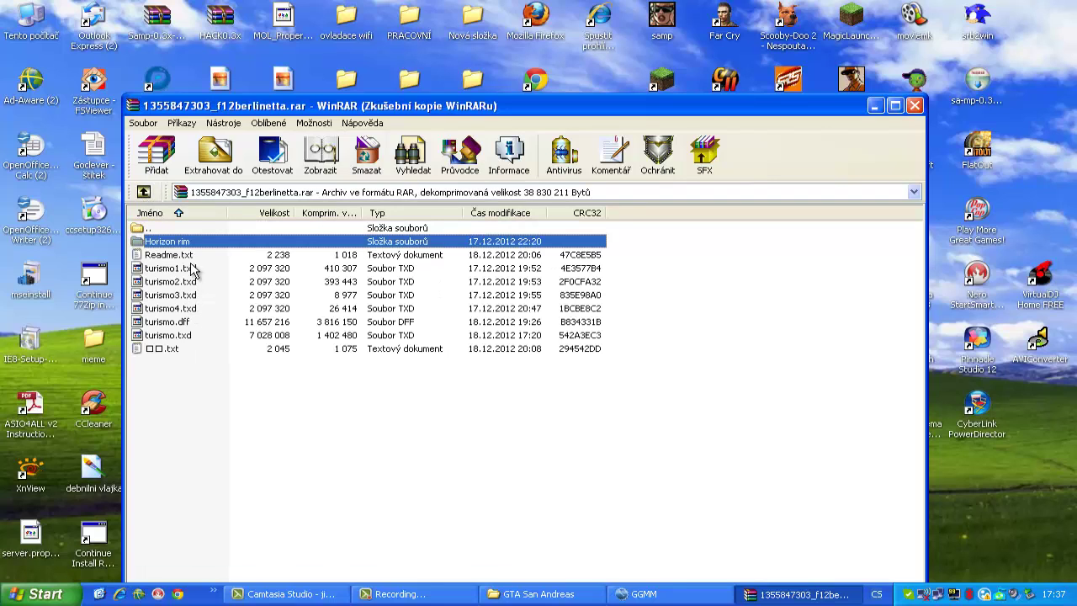
# Extract turismo4.txd and turismo.dff from the archive to the desktop, then close the archive.
pyautogui.click(189, 310)
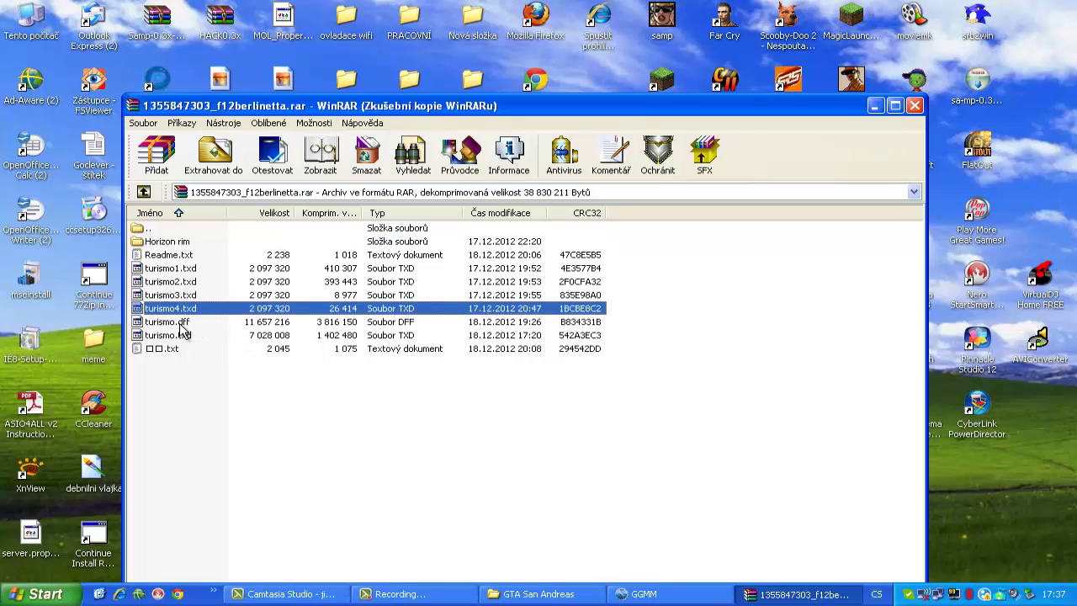
pyautogui.keyDown('ctrl'); pyautogui.click(179, 322); pyautogui.keyUp('ctrl')
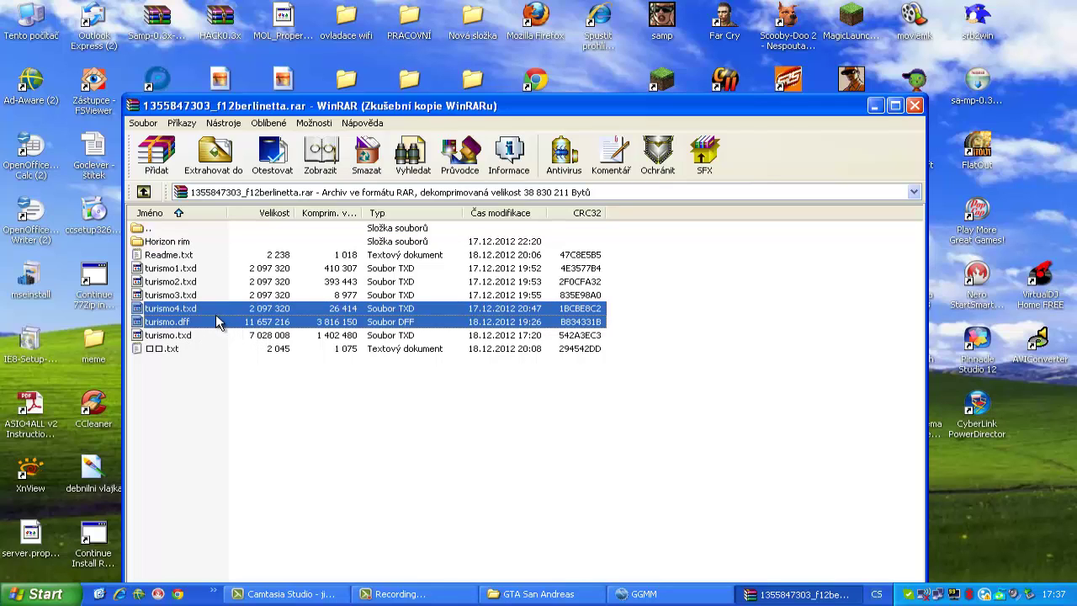
pyautogui.moveTo(217, 322); pyautogui.dragTo(282, 333)
pyautogui.rightClick(216, 310)
pyautogui.moveTo(166, 311); pyautogui.dragTo(759, 458)
pyautogui.moveTo(978, 488); pyautogui.dragTo(978, 487)
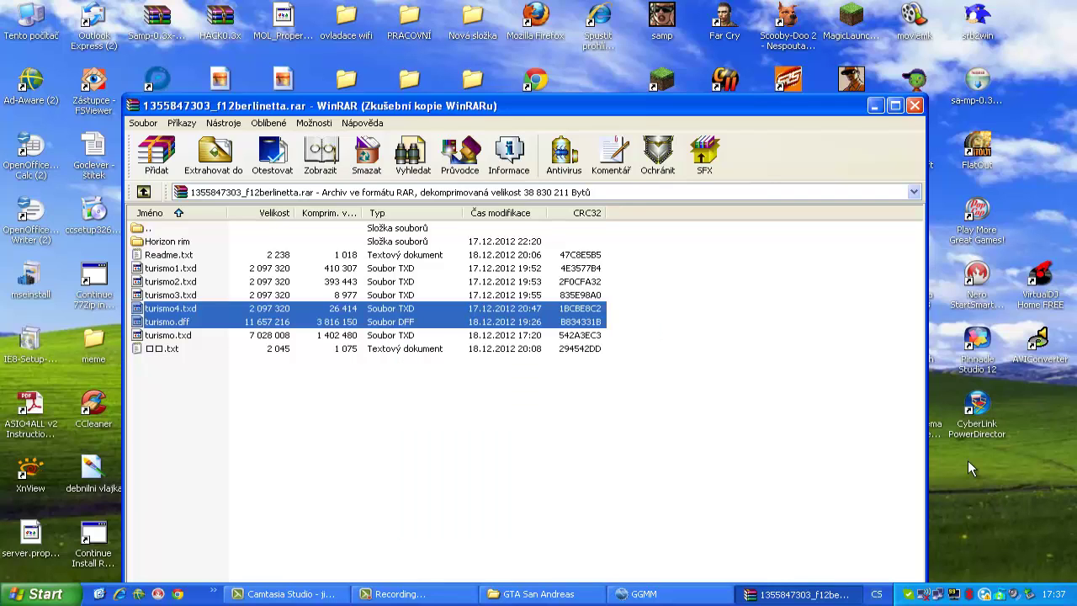
pyautogui.click(914, 106)
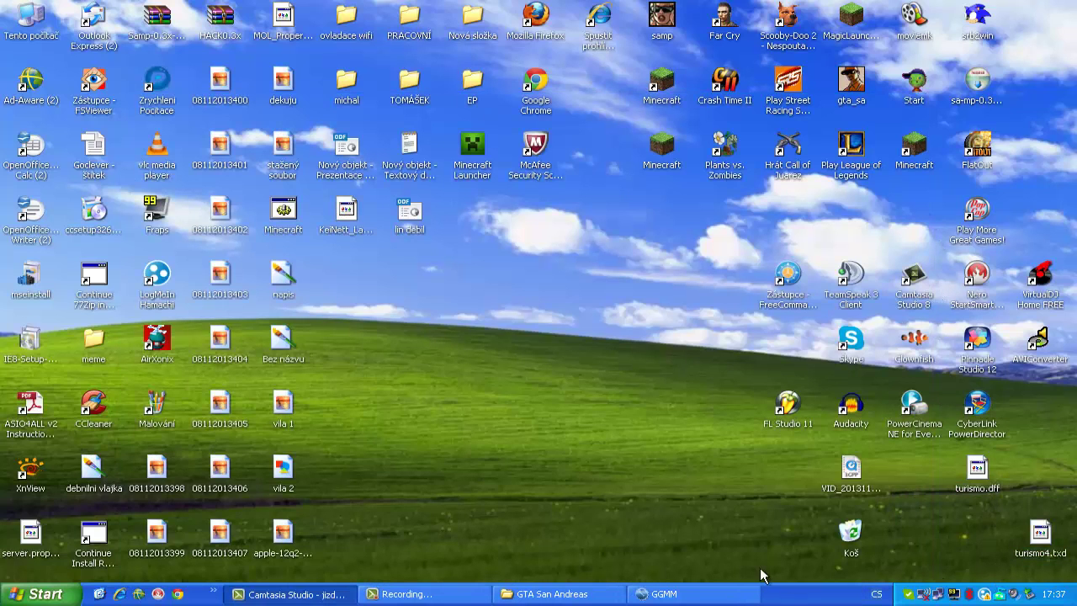
# Switch to the GTA Garage Mod Manager, find the turismo car by searching for "turis", and open the manual car installer for it.
pyautogui.click(664, 594)
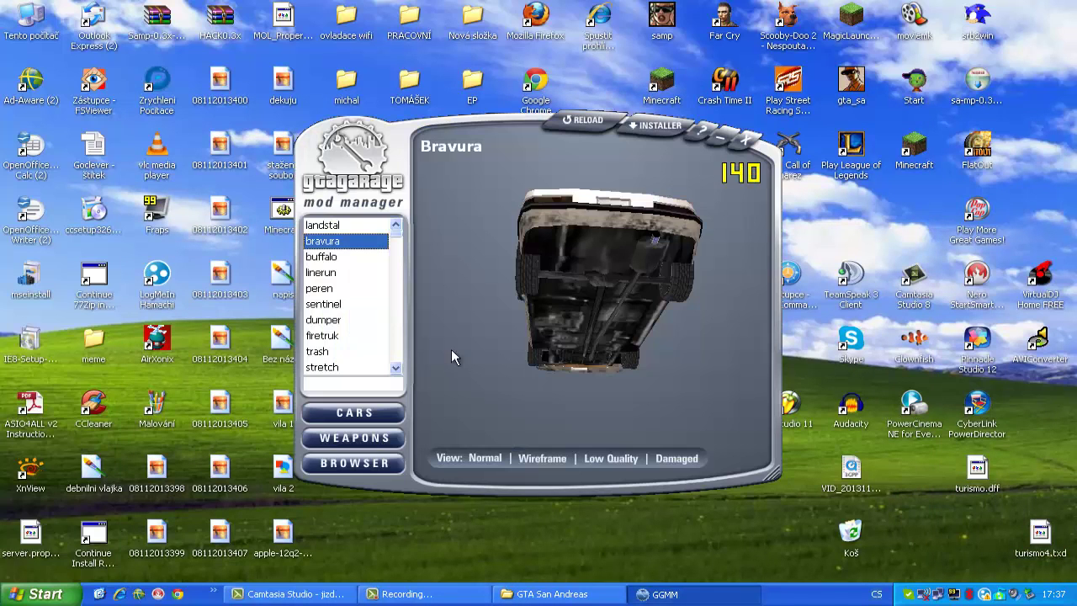
pyautogui.write('t')
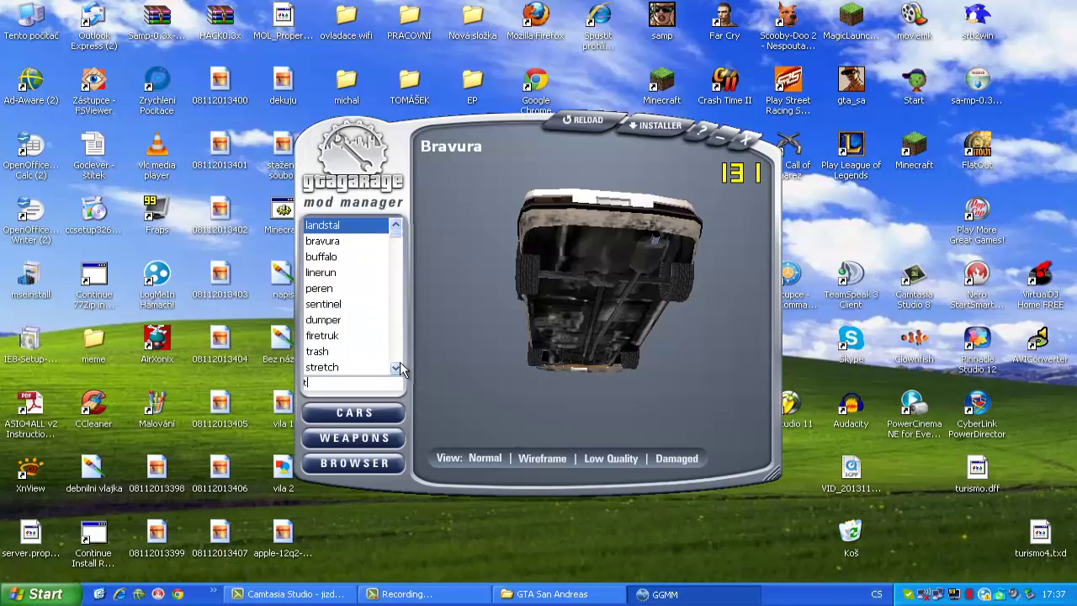
pyautogui.write('uris')
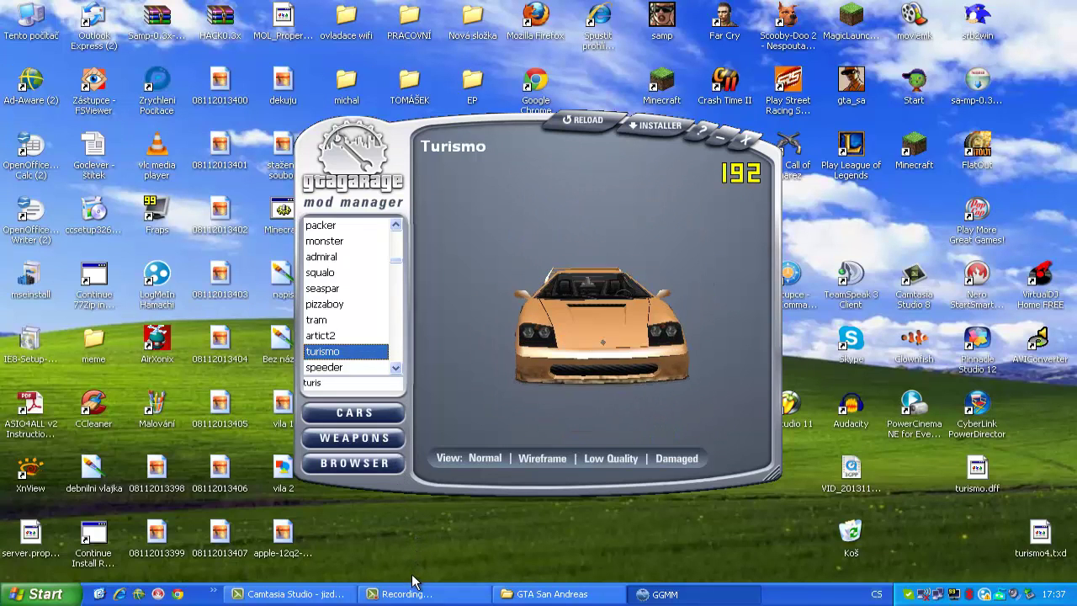
pyautogui.click(655, 128)
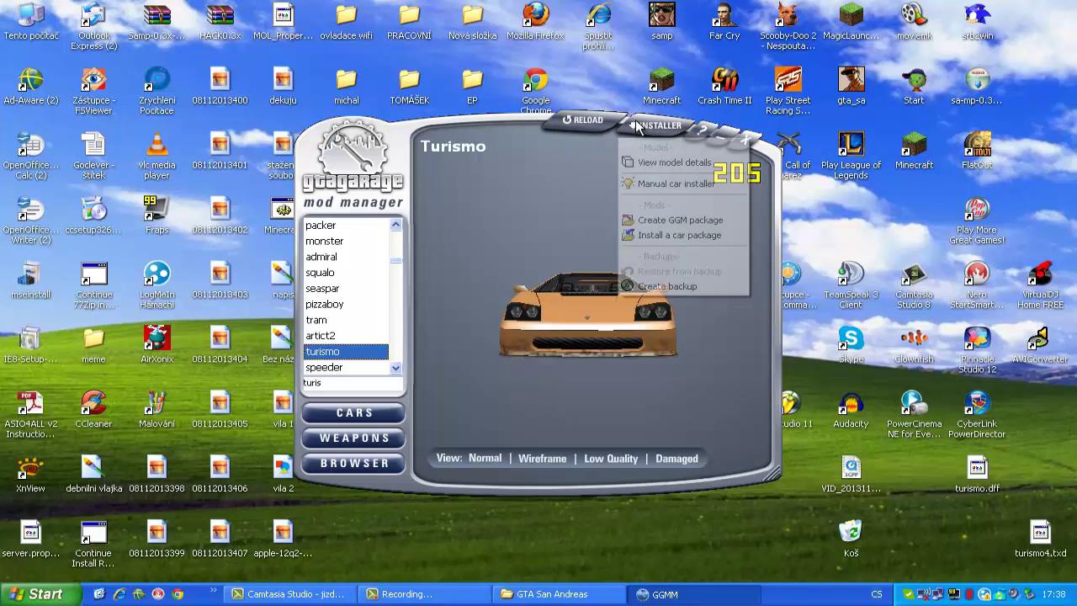
pyautogui.click(708, 192)
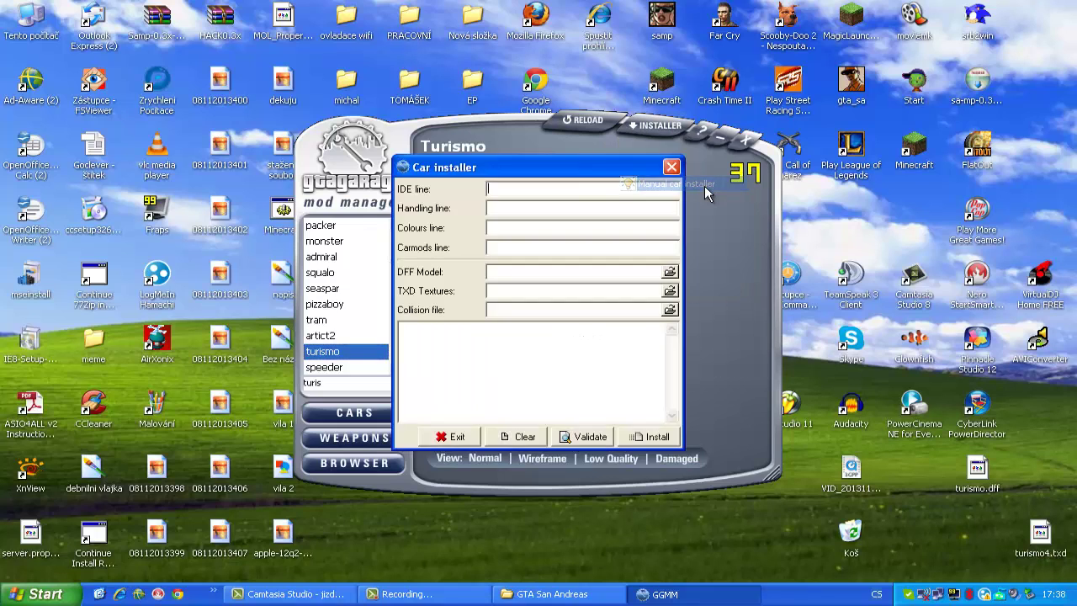
# Load turismo.dff from the desktop (Plocha) as the DFF model in the car installer.
pyautogui.click(670, 272)
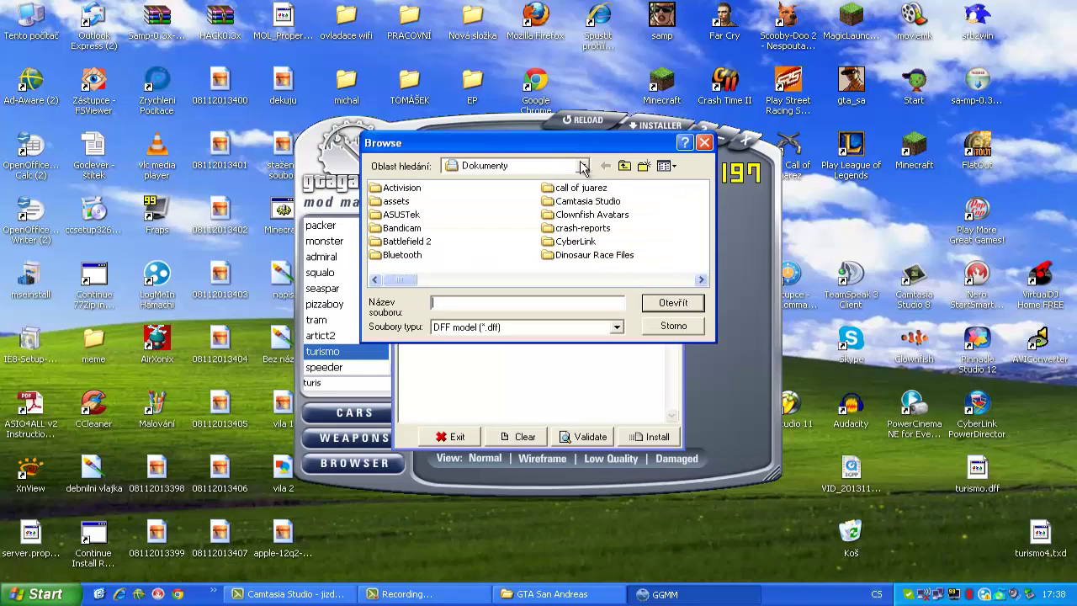
pyautogui.click(587, 165)
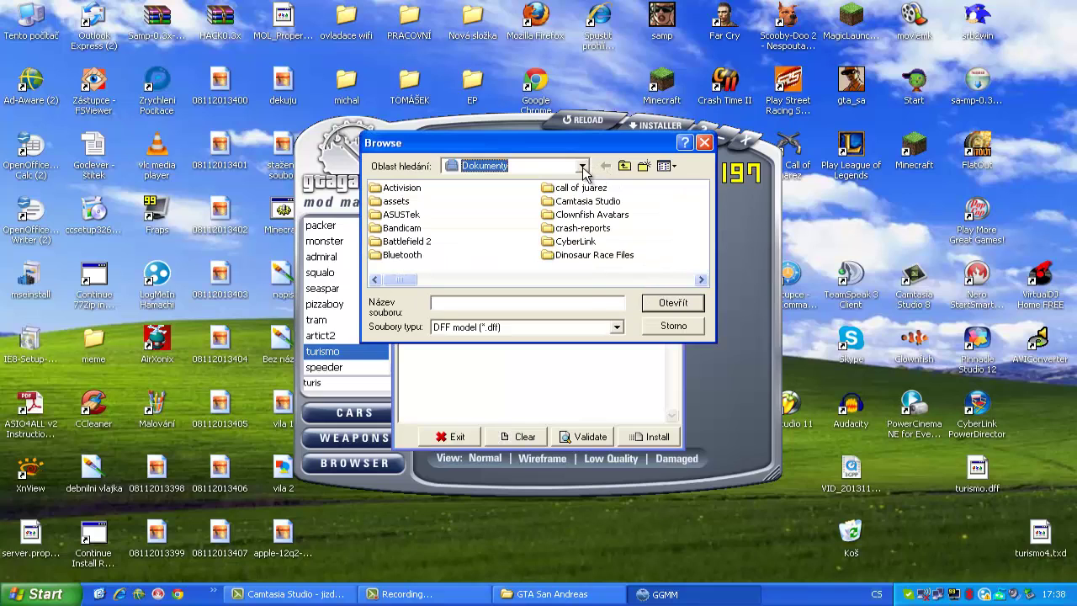
pyautogui.click(582, 166)
pyautogui.click(491, 183)
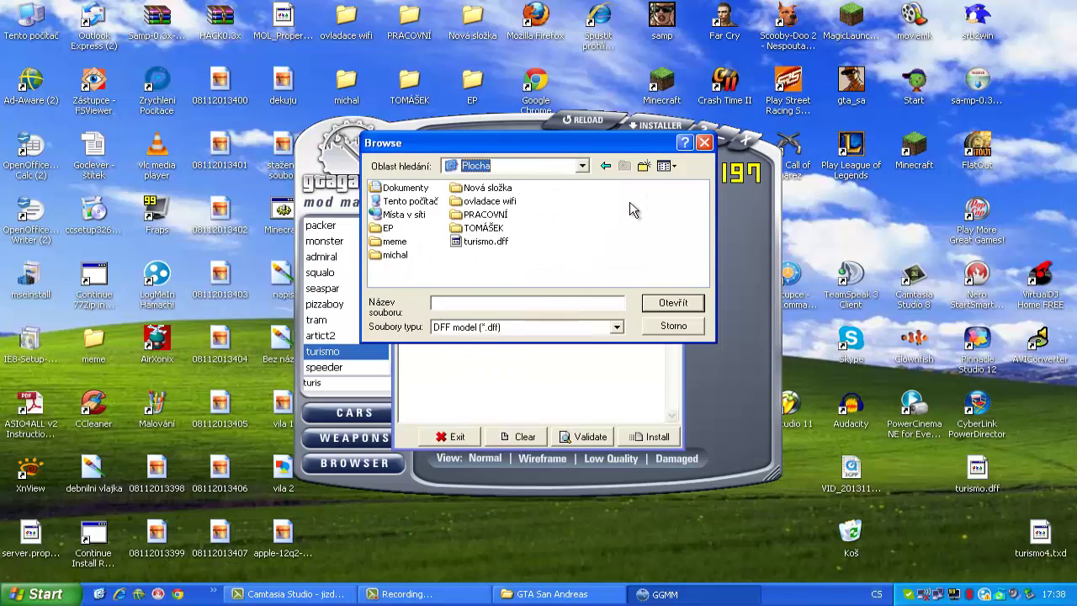
pyautogui.click(479, 241)
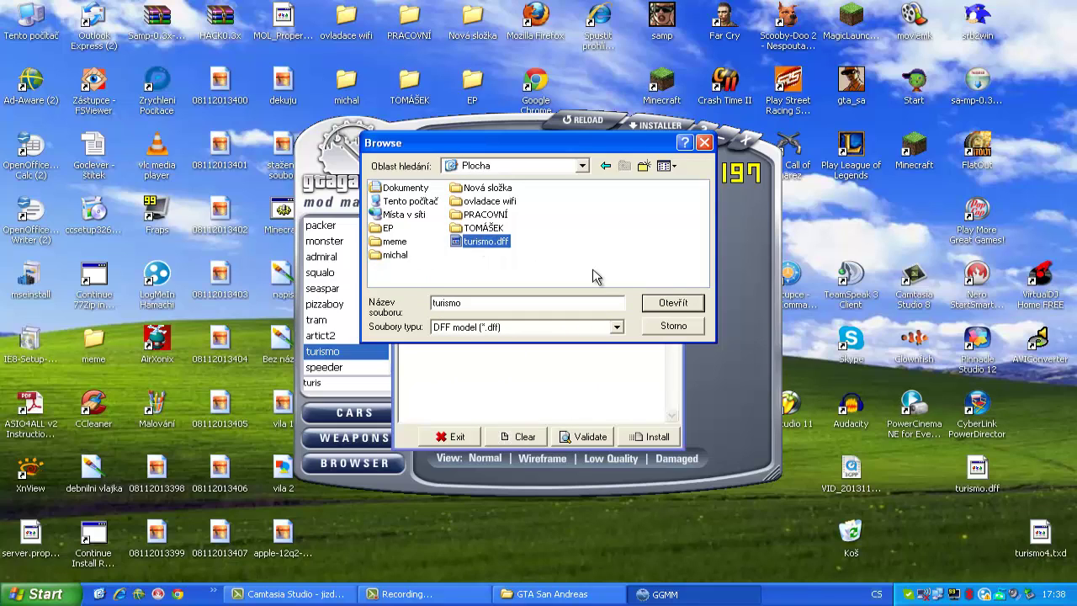
pyautogui.click(673, 302)
# Load turismo4.txd from the desktop as the TXD textures and install the car mod.
pyautogui.click(670, 291)
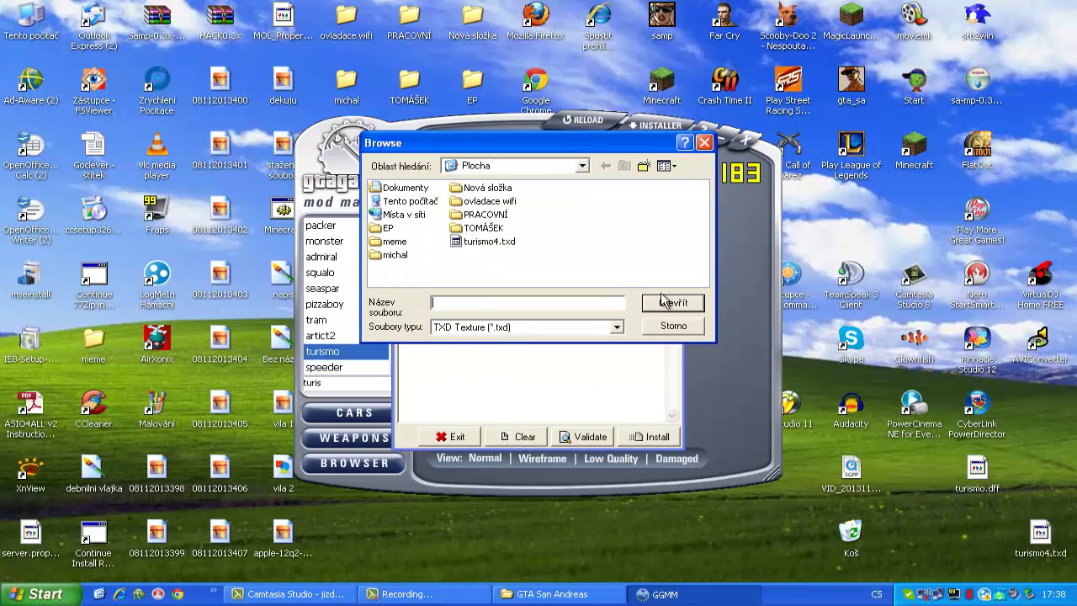
pyautogui.doubleClick(497, 242)
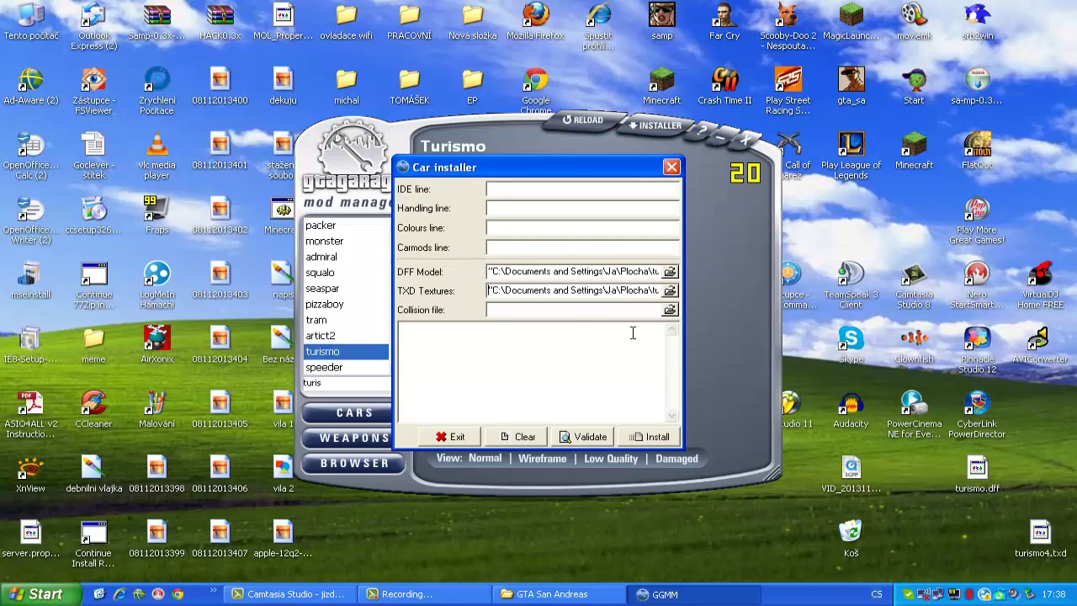
pyautogui.click(661, 441)
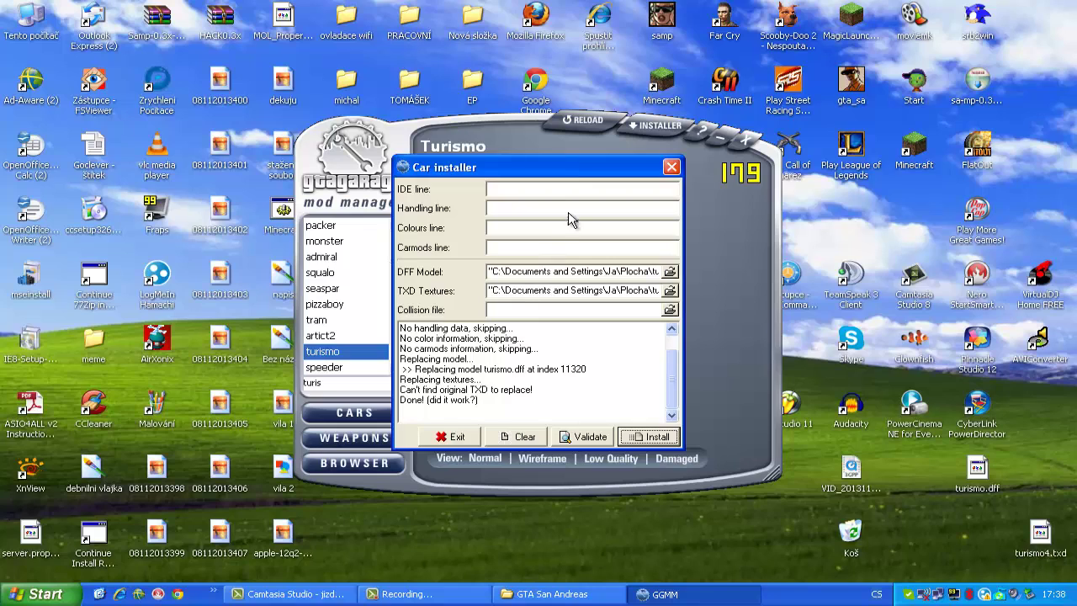
# Close the car installer and the mod manager, and minimise the GTA San Andreas folder after a brief look.
pyautogui.click(672, 168)
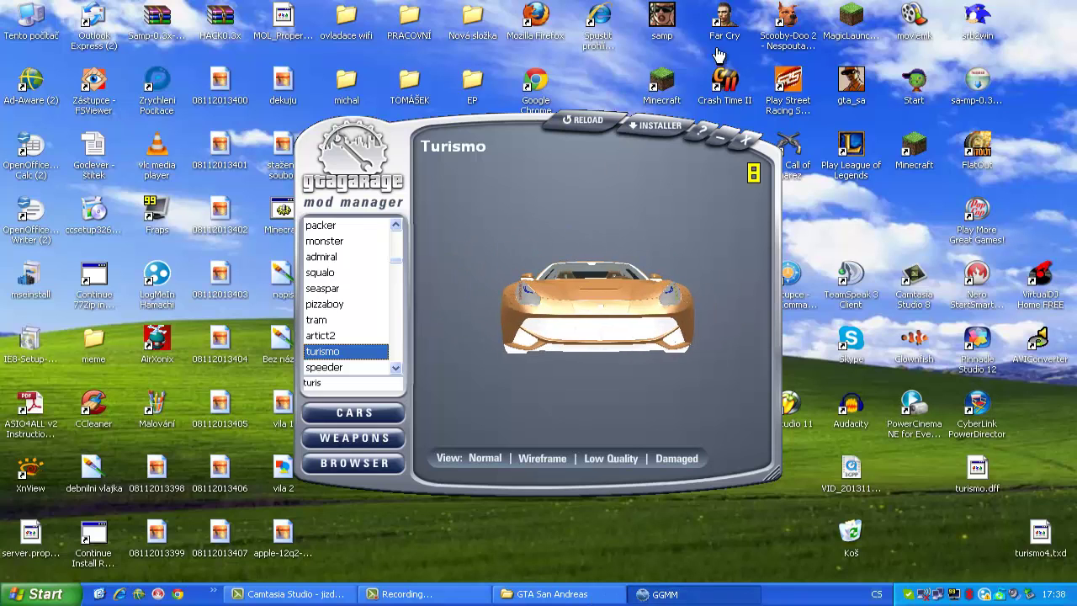
pyautogui.click(749, 145)
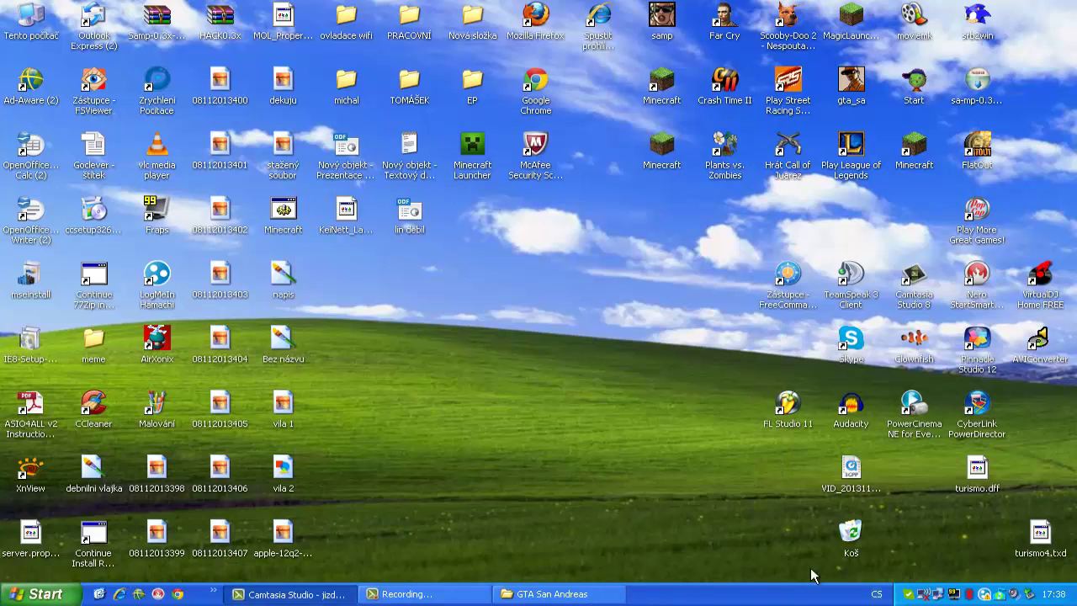
pyautogui.click(602, 594)
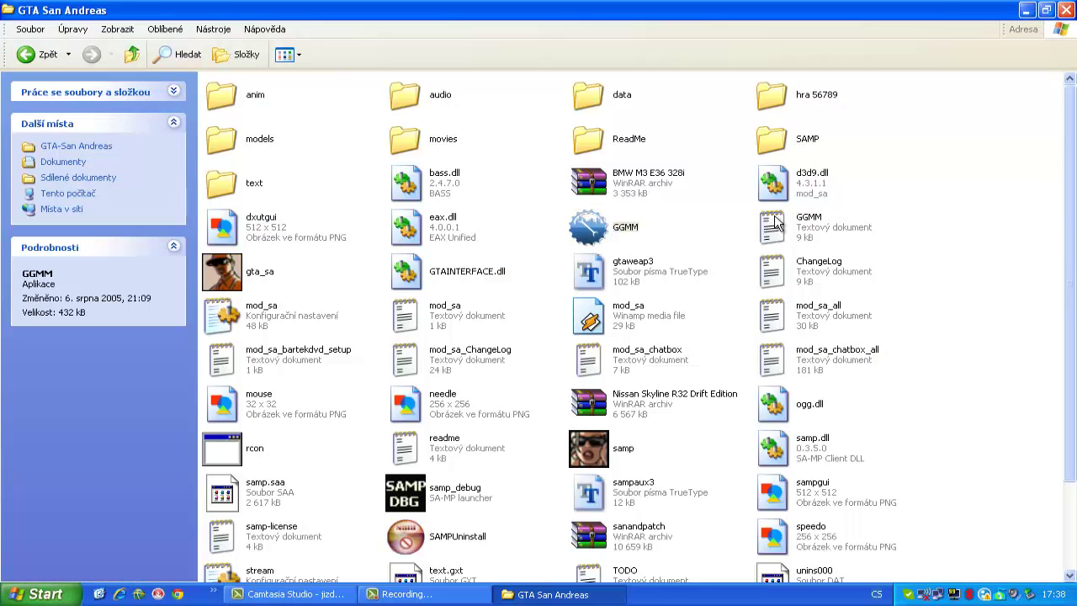
pyautogui.click(1028, 12)
pyautogui.click(486, 596)
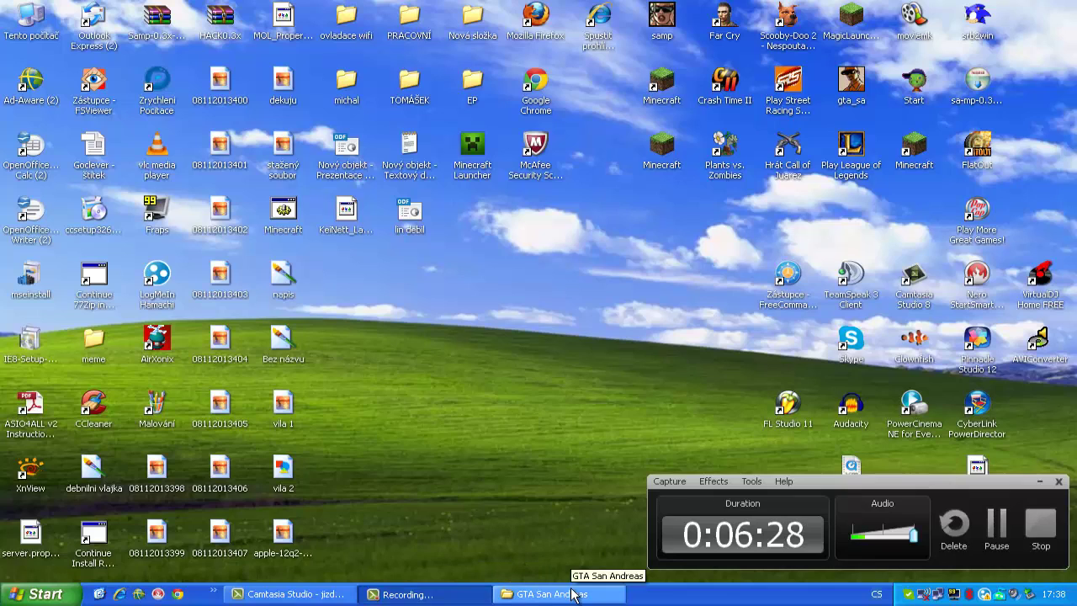
pyautogui.click(1037, 521)
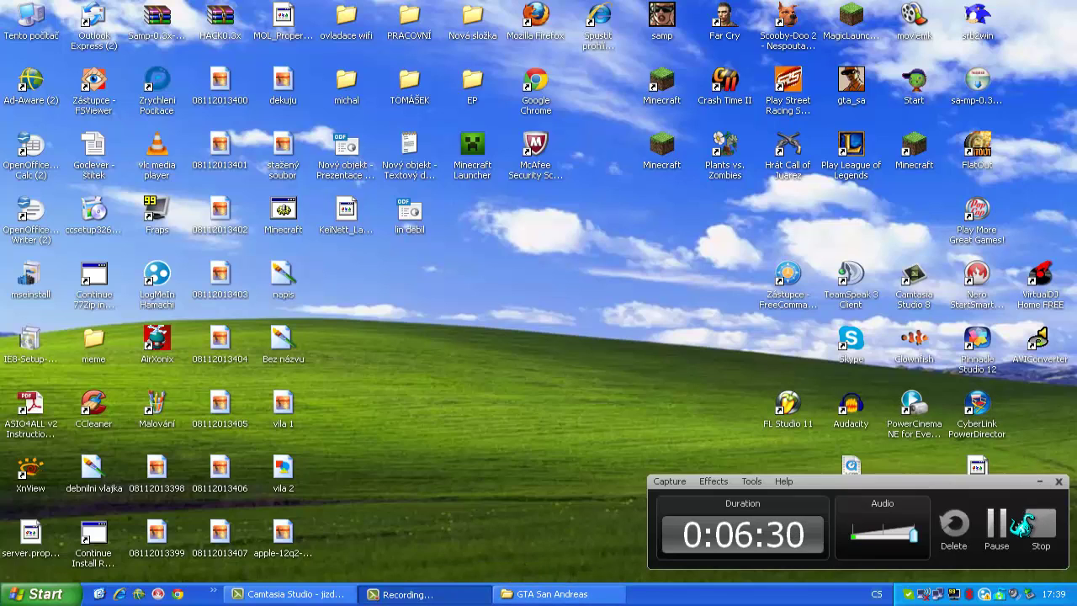